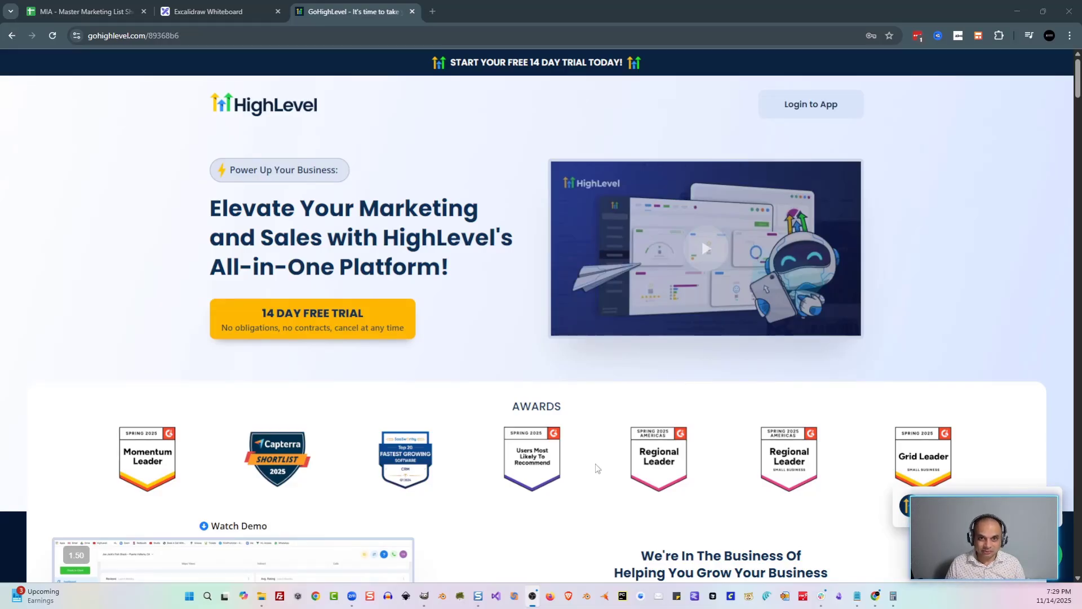
- Review the HighLevel landing page's sections on the digital marketing engine, capturing new leads and nurturing leads into customers
scroll(590, 467, "down", 5)
scroll(590, 462, "down", 10)
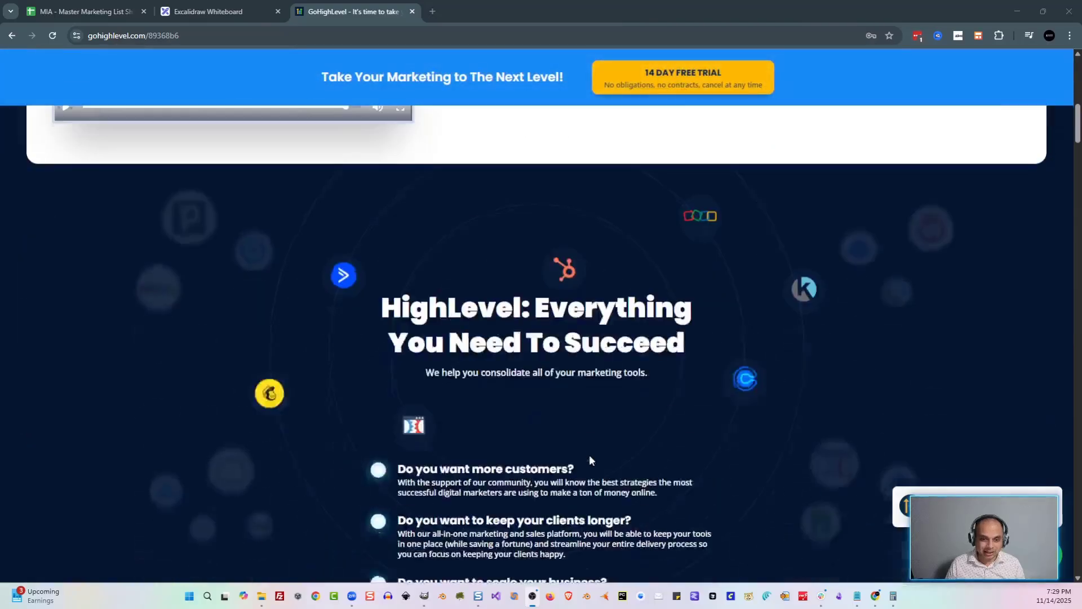
scroll(588, 457, "down", 5)
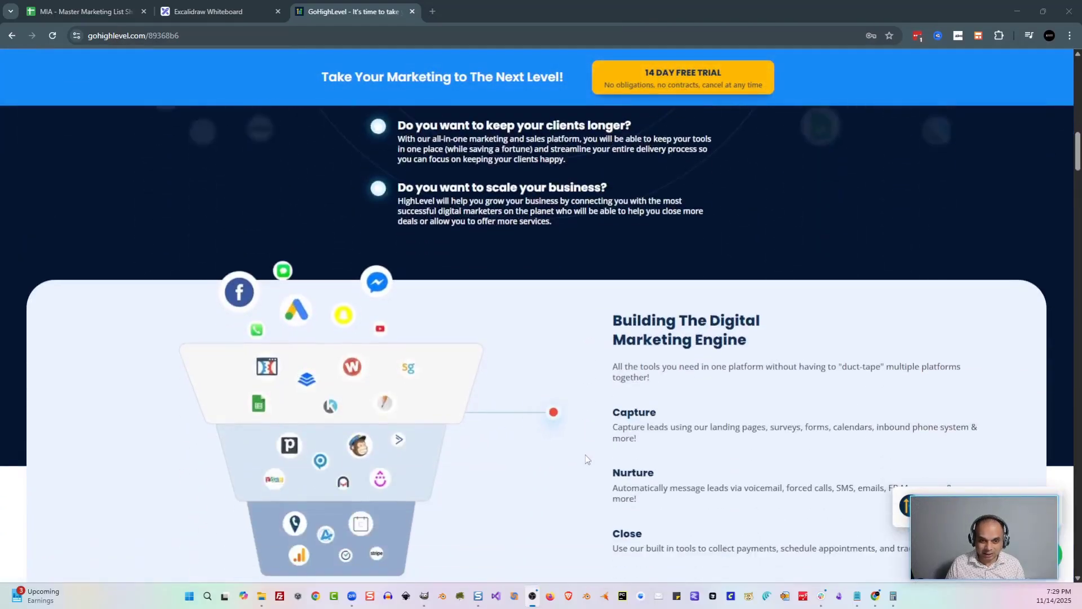
scroll(586, 459, "down", 3)
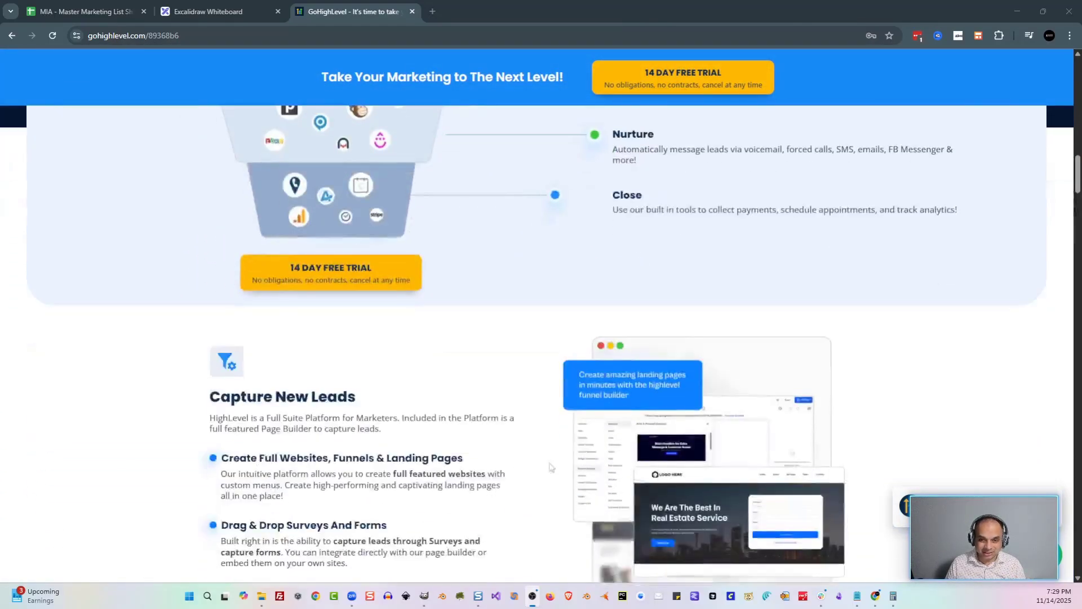
scroll(517, 452, "up", 3)
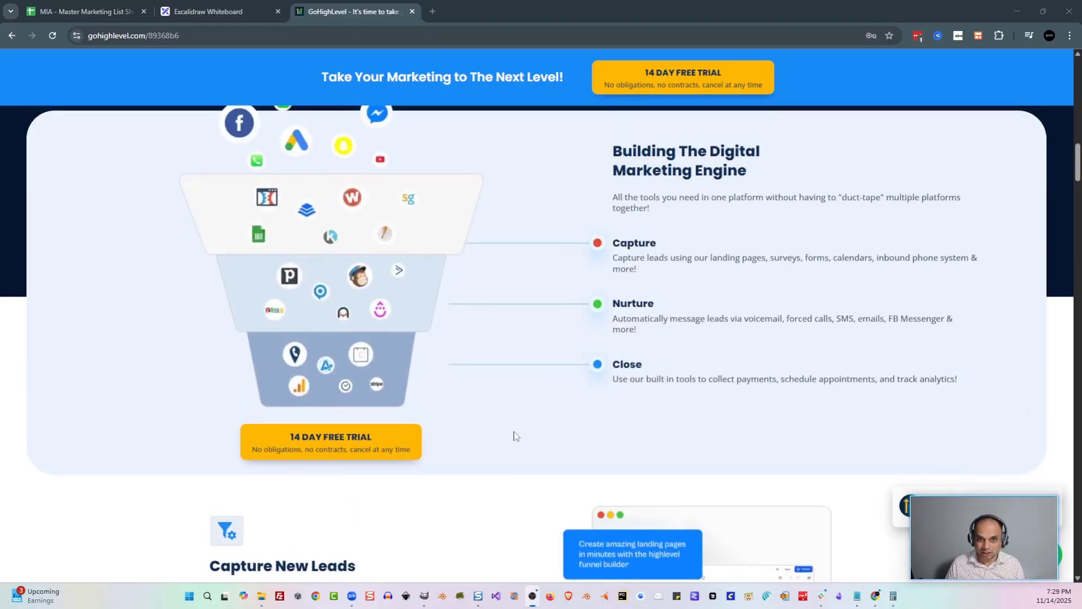
scroll(513, 435, "down", 1)
scroll(512, 435, "down", 2)
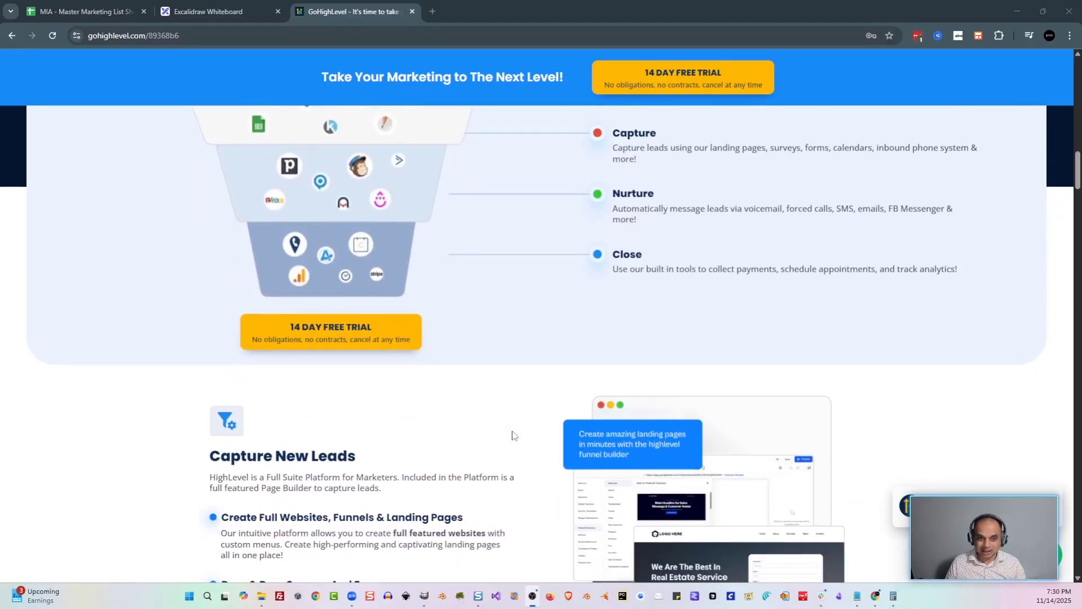
scroll(507, 433, "down", 4)
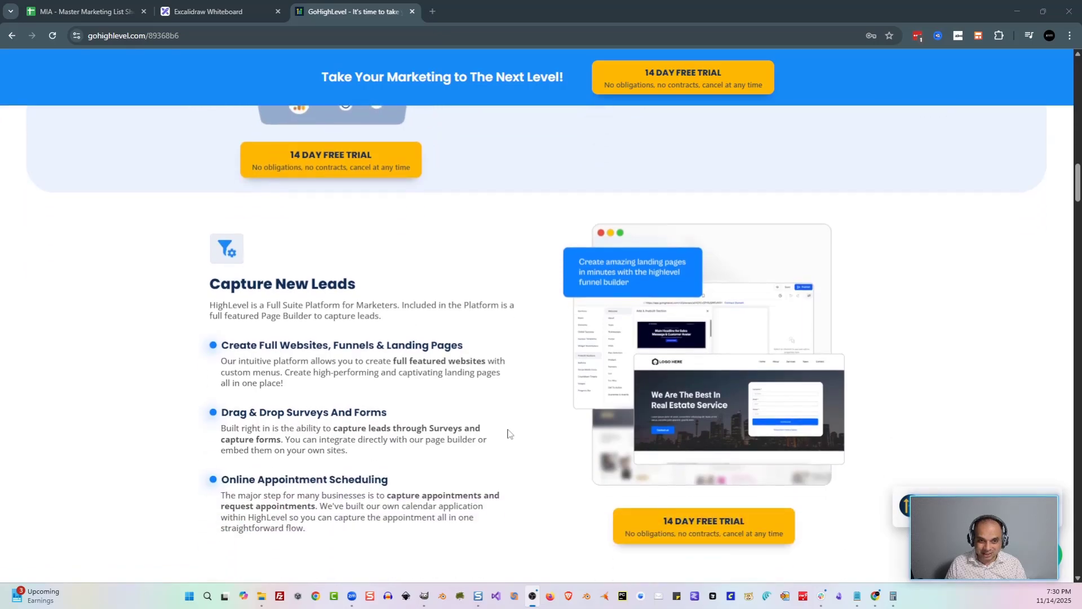
scroll(506, 433, "down", 5)
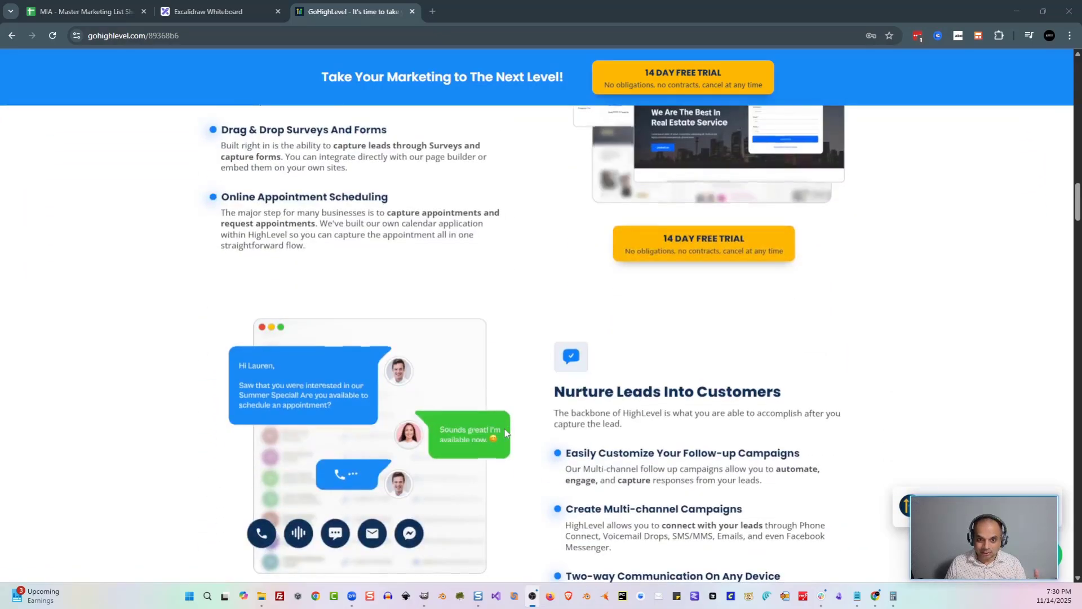
scroll(506, 432, "down", 1)
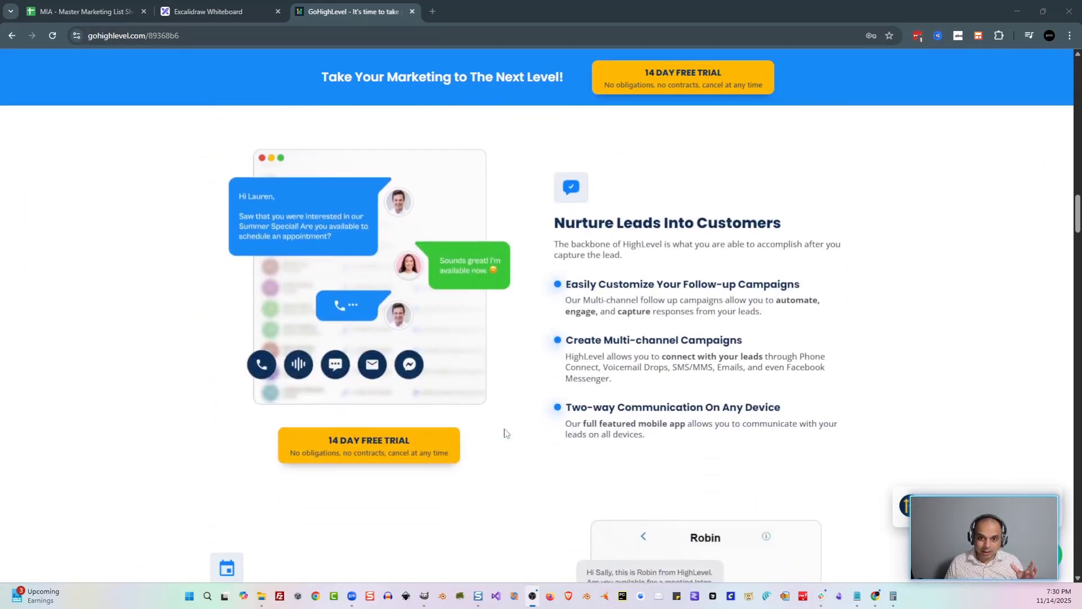
scroll(506, 434, "down", 1)
scroll(504, 436, "up", 2)
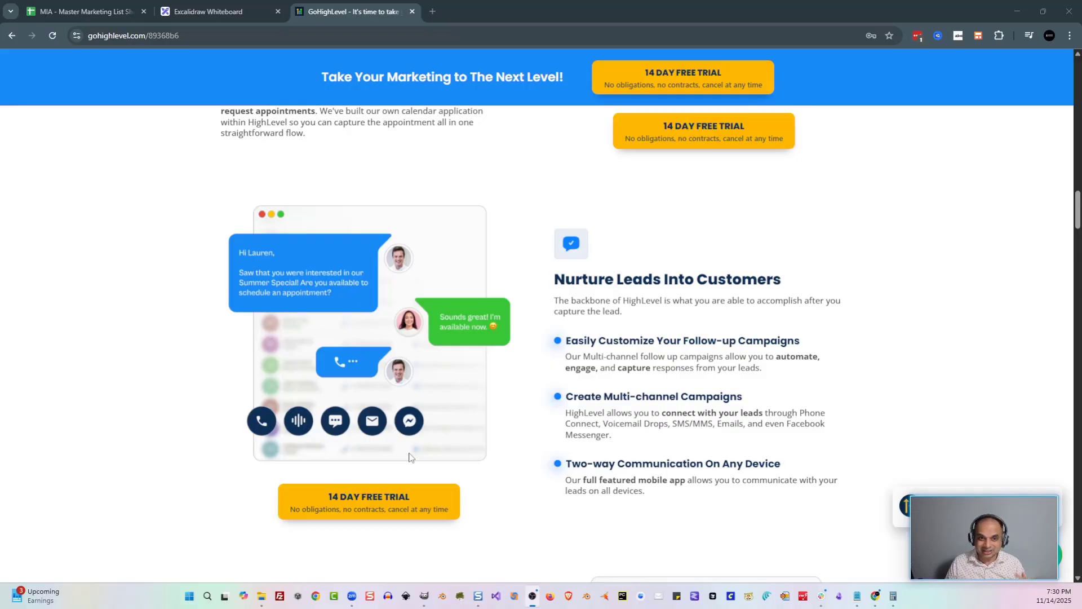
- Review the page's automated booking, deal closing and business growth sections, the feature comparison table, and the awards and business statistics
scroll(502, 437, "down", 7)
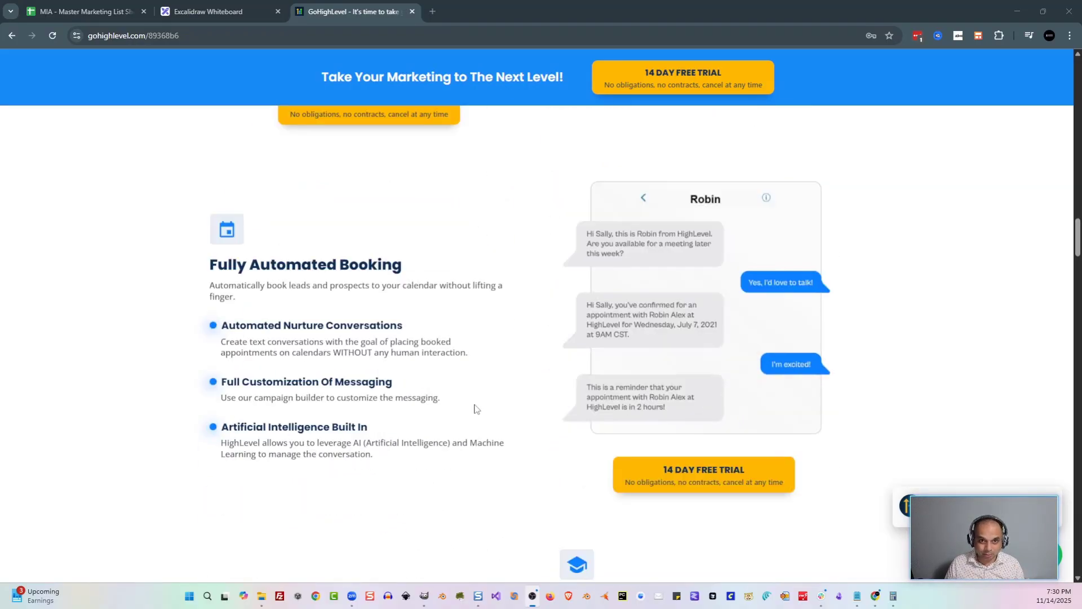
scroll(474, 408, "down", 1)
scroll(474, 408, "up", 1)
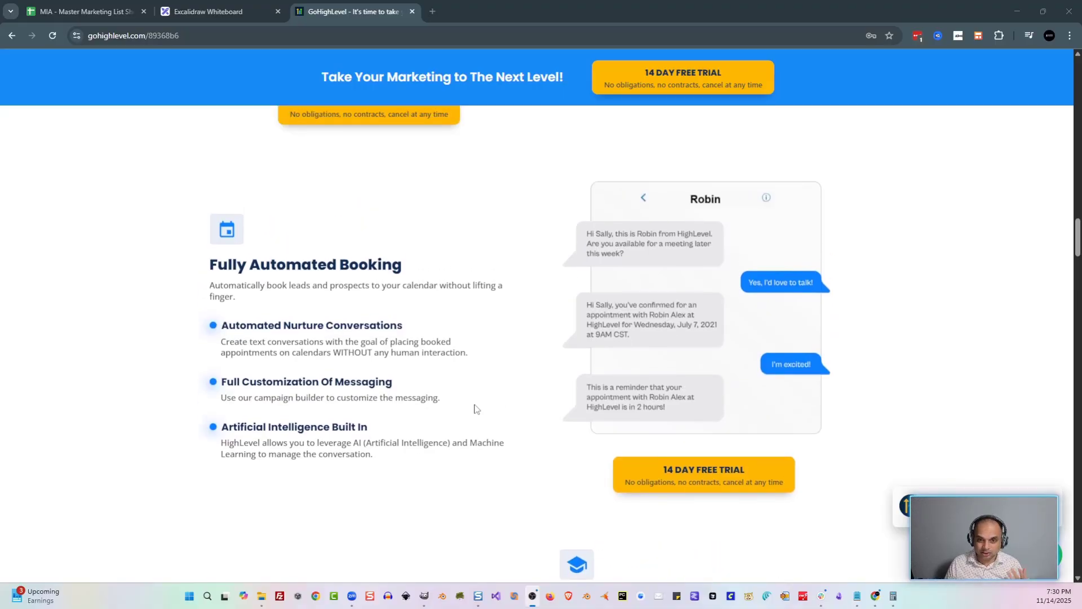
scroll(473, 409, "down", 10)
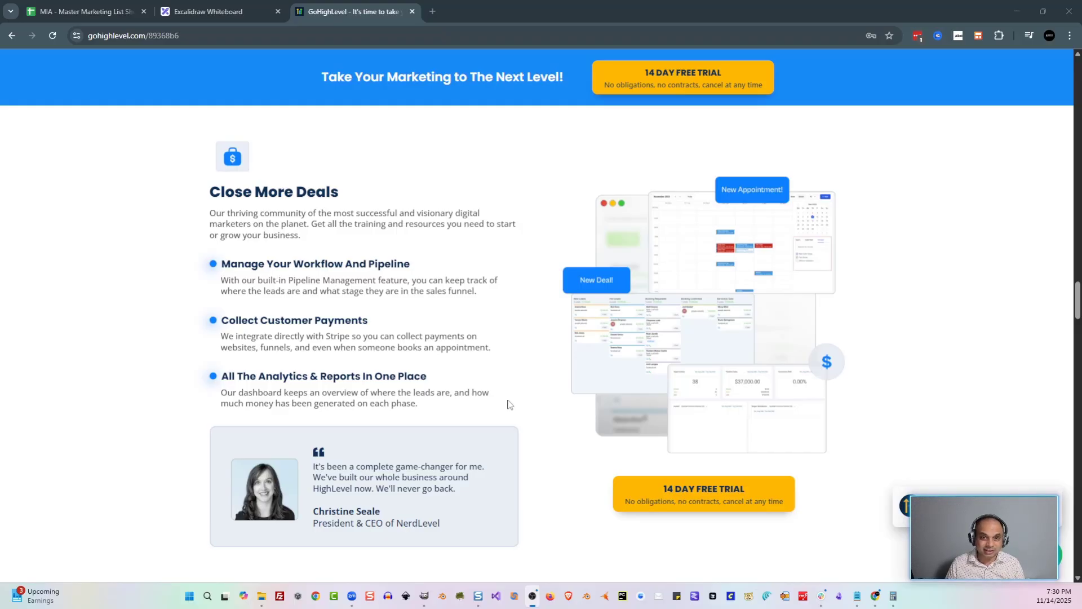
scroll(509, 404, "down", 3)
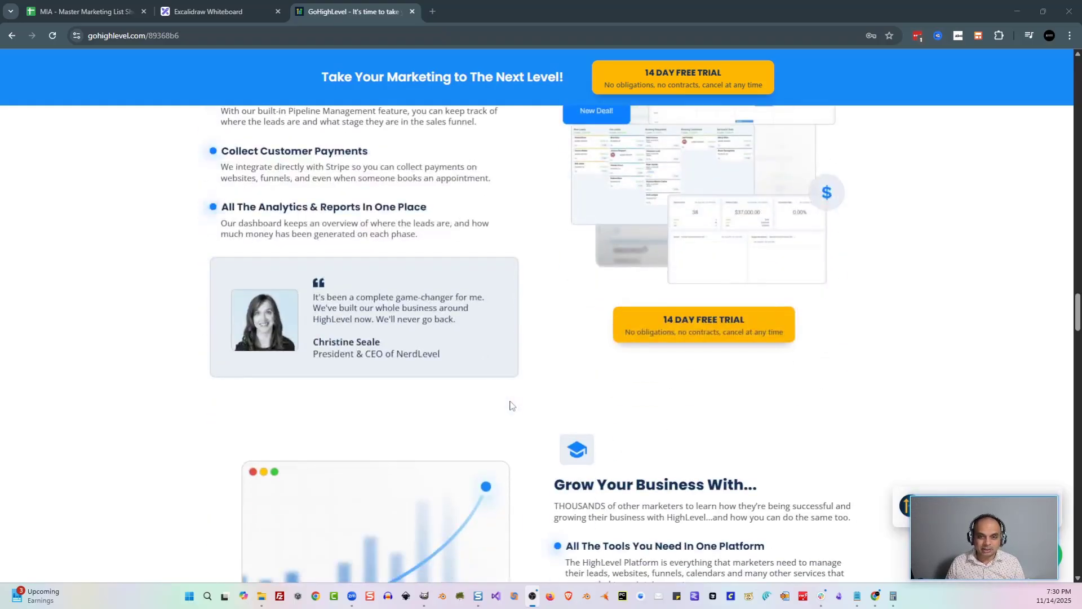
scroll(511, 405, "down", 3)
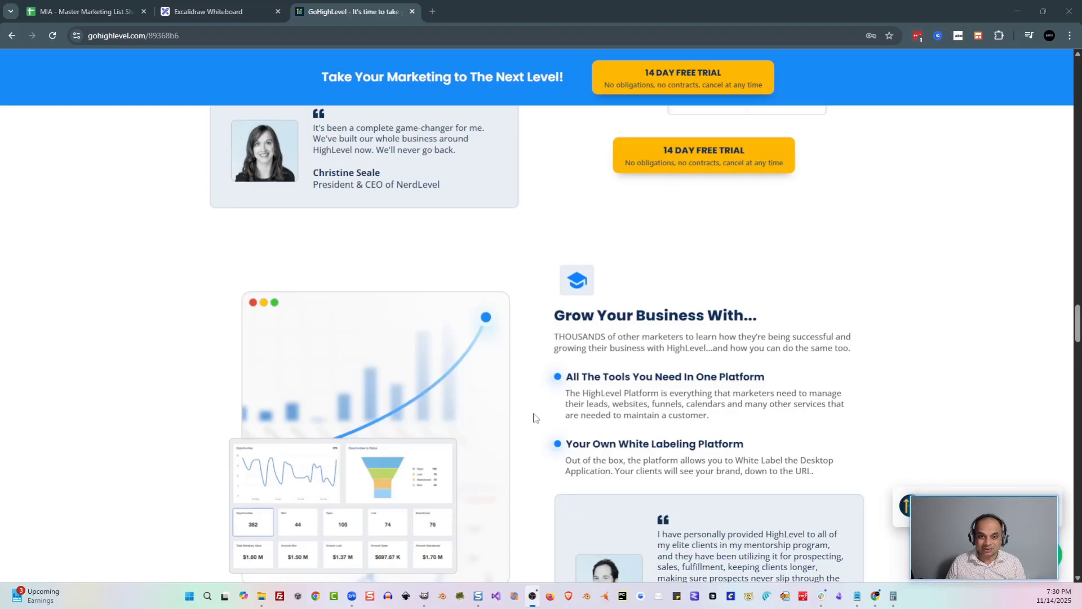
scroll(431, 238, "down", 15)
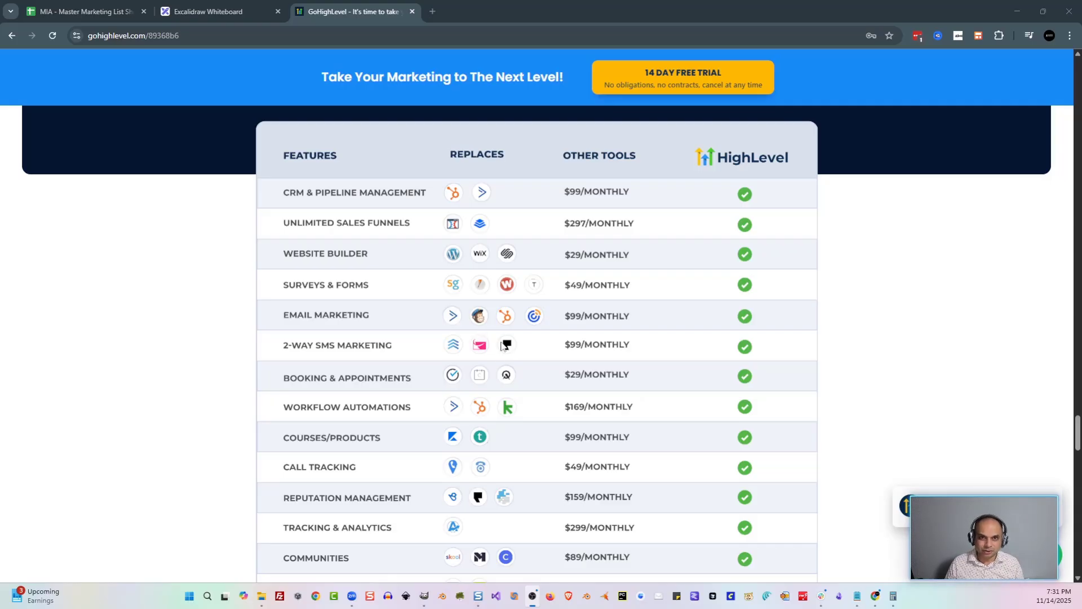
scroll(663, 337, "down", 2)
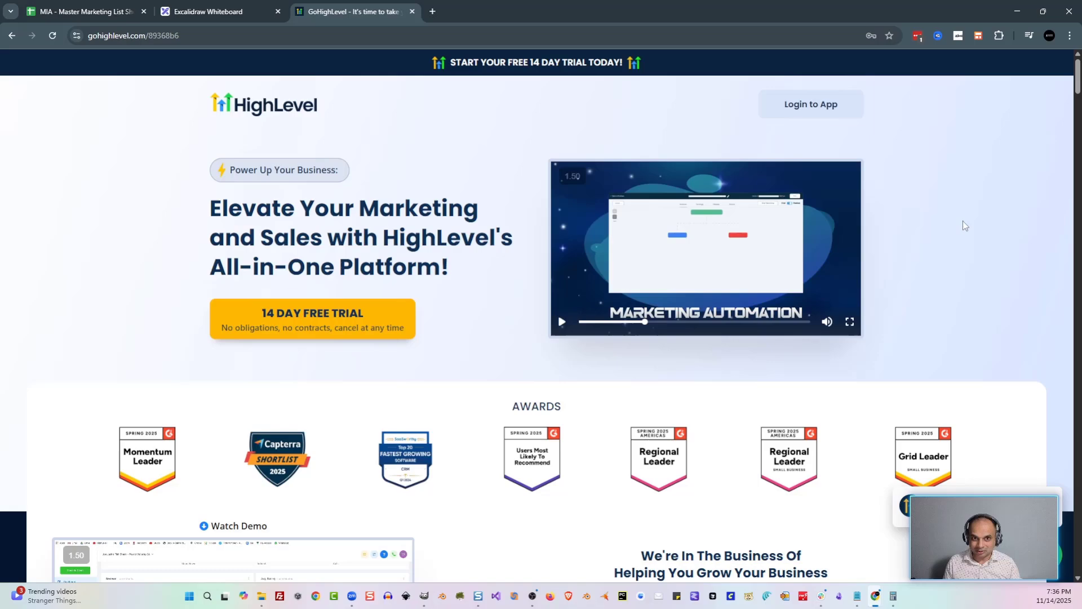
key("Right")
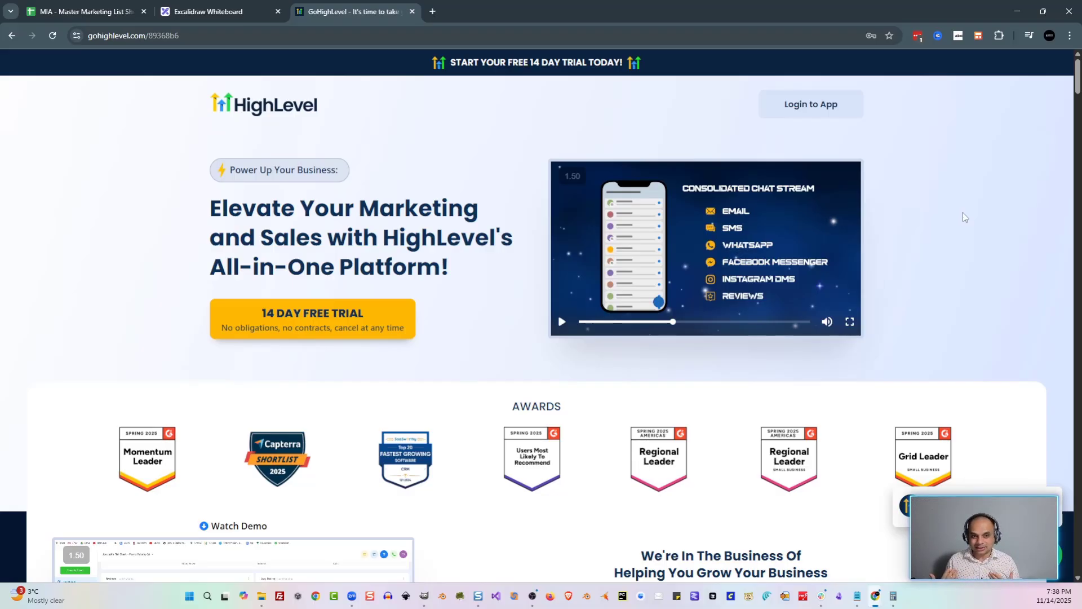
scroll(497, 234, "down", 5)
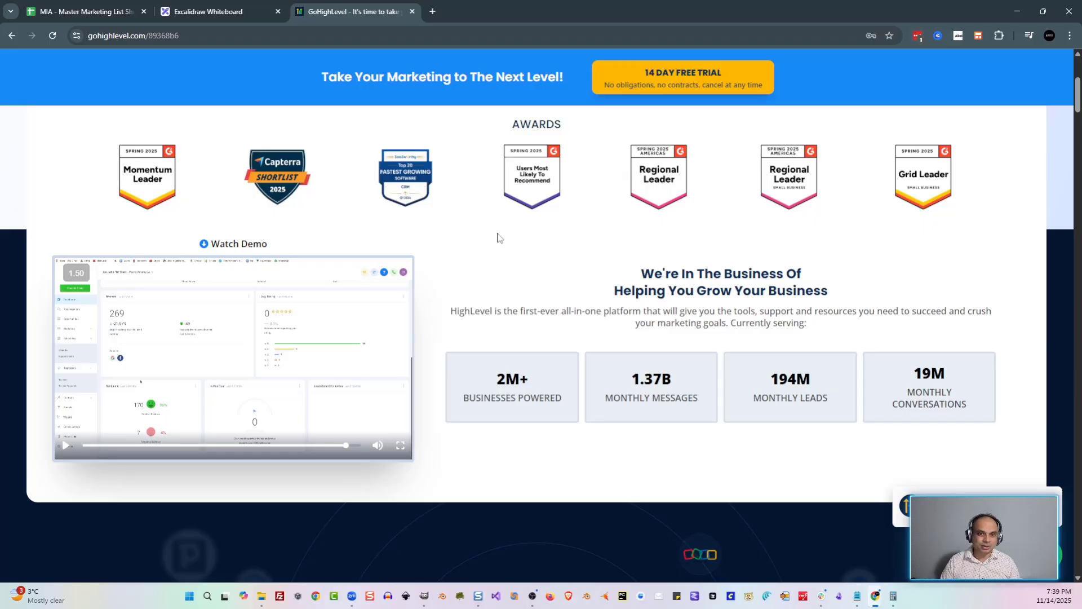
- Switch to the Excalidraw whiteboard and add the text "Modern Image Atlanta" with "Document and Media Scanning Company in Atlanta Georgia, USA" beneath it
key("ctrl+shift+Tab")
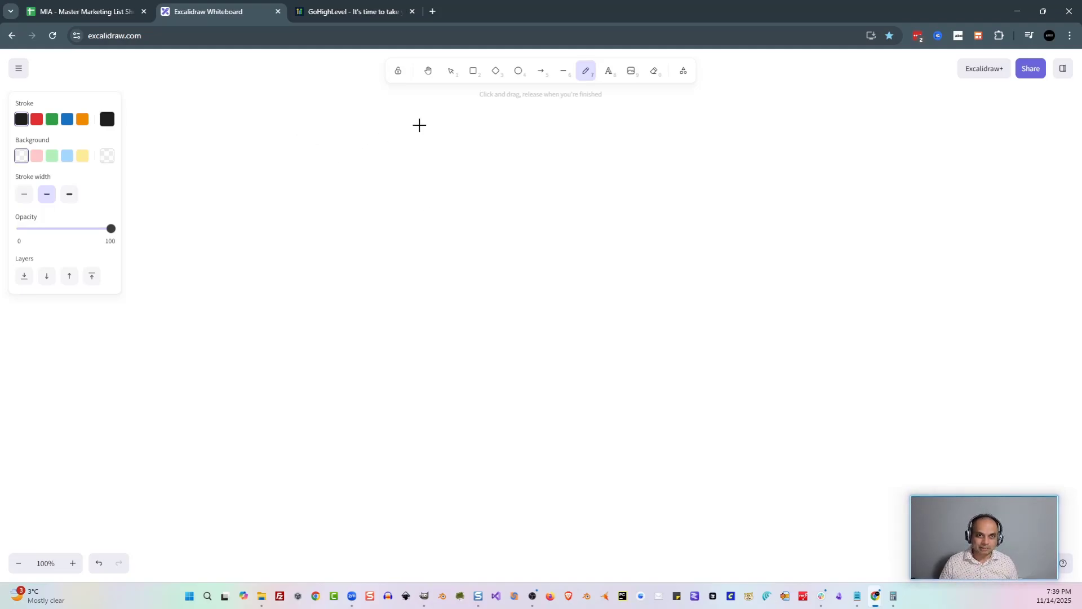
left_click(608, 71)
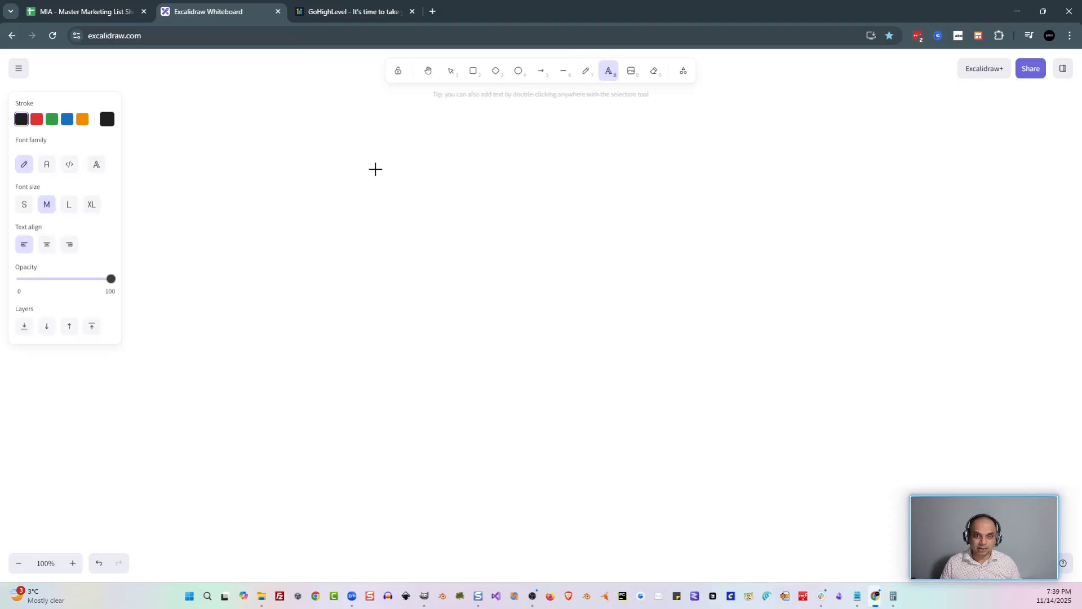
left_click(290, 148)
type("Modern Image Atlanta Document and Media Scanning Company in Atlanta Georgia, USA")
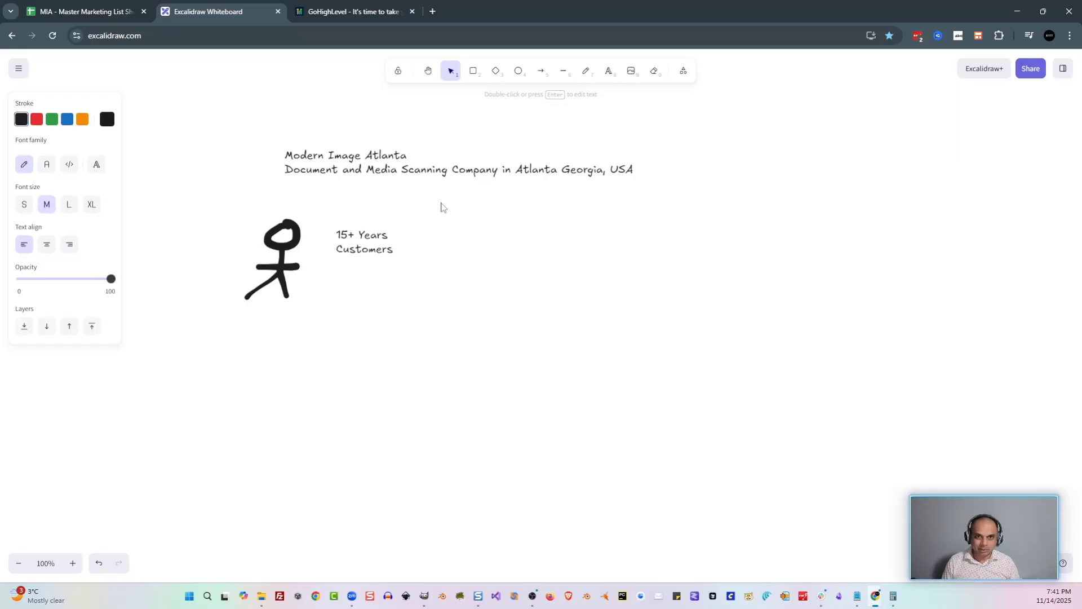
- Below "Customers", add "Accounting", "CRM Systems", "LeadGen Systems", followed by "QBO, Propetary Billing", "Hubspot, Insightly" and "LeadGen (Email)" on separate lines
key("Return")
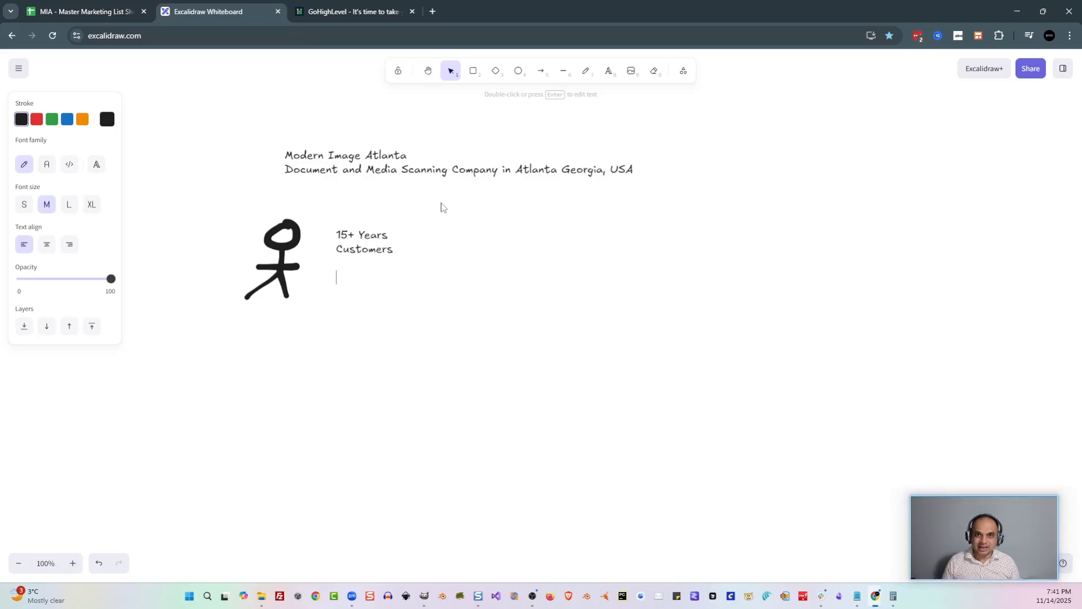
type("Accounting CRM Systems LeadGen Systems")
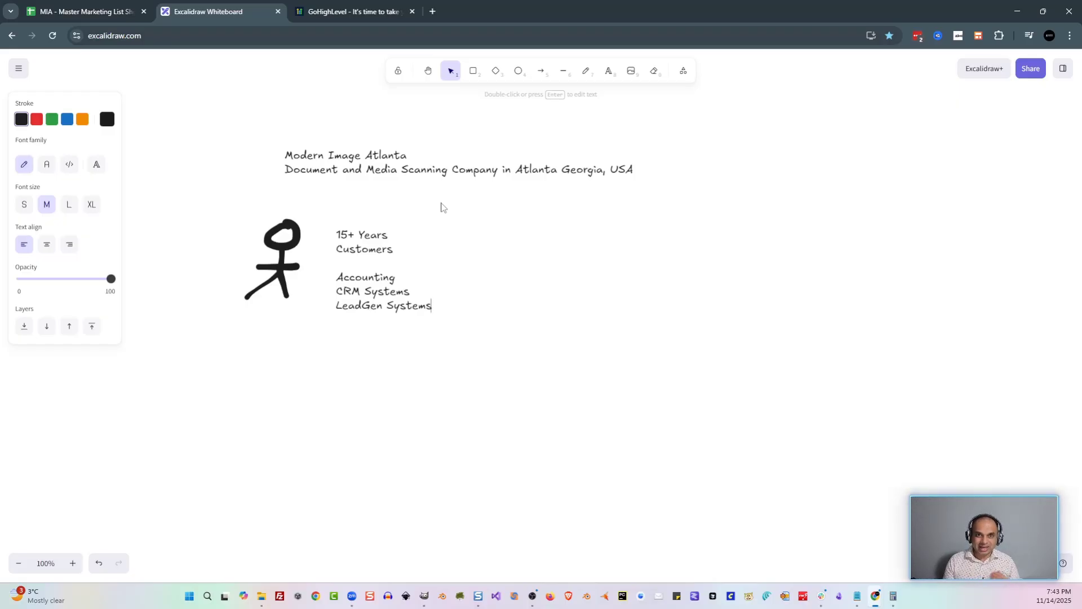
type("QBO, Propetary Billing Hubspot, Insightly LeadGen (Email)")
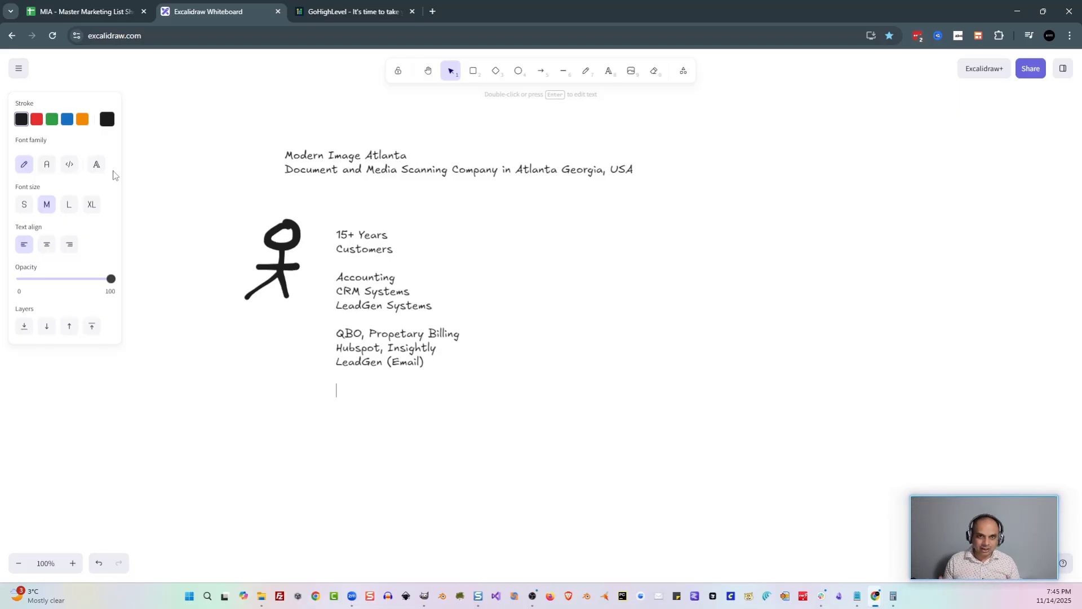
- Add the line "2,000+ Emails" at the end of the notes beside the stick figure and finish editing the text
type("2,00")
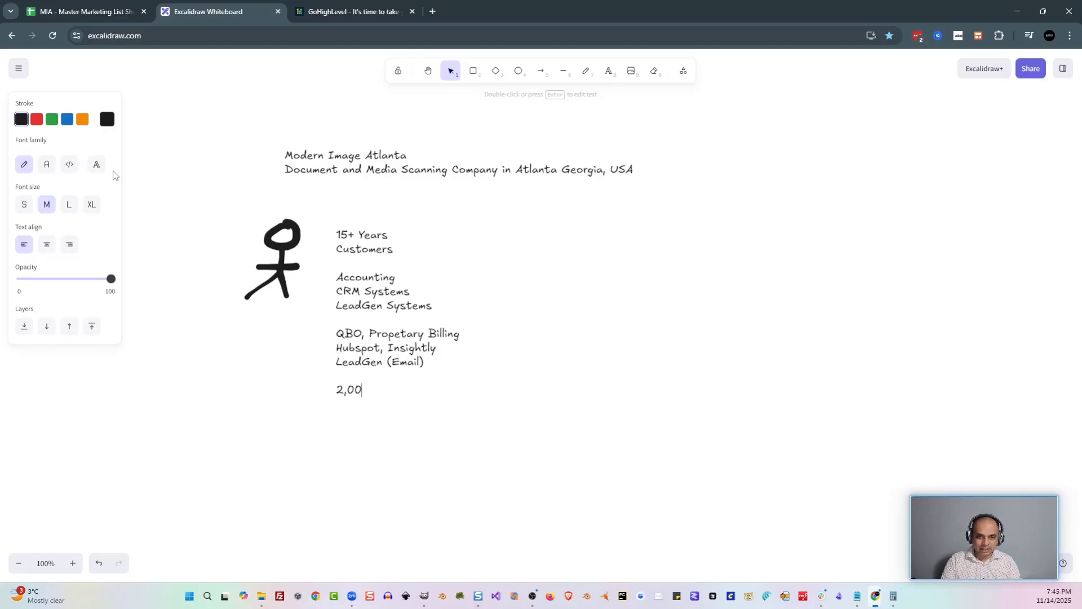
type("0+ Emails")
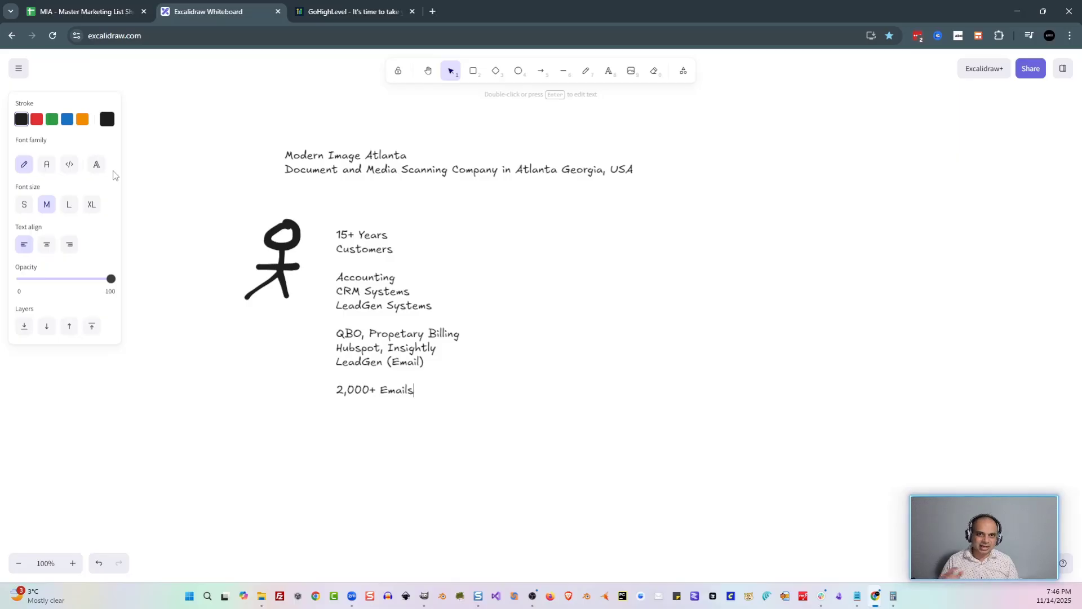
left_click(642, 308)
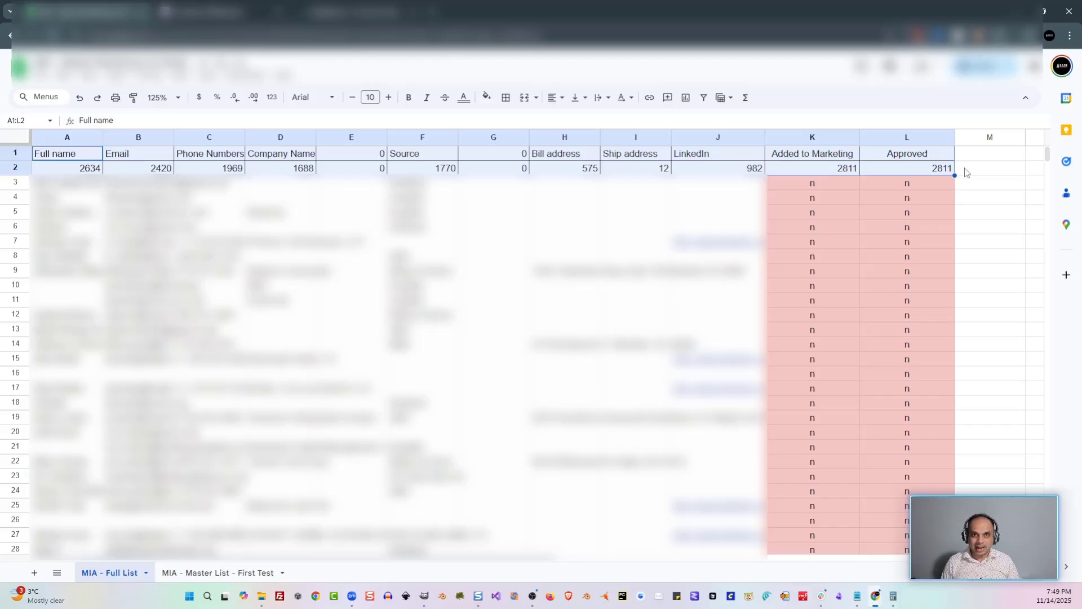
- Inspect the COUNTIF formula in cell G2 of the MIA - Full List sheet, checking its range and criterion
left_click(493, 168)
left_click(182, 120)
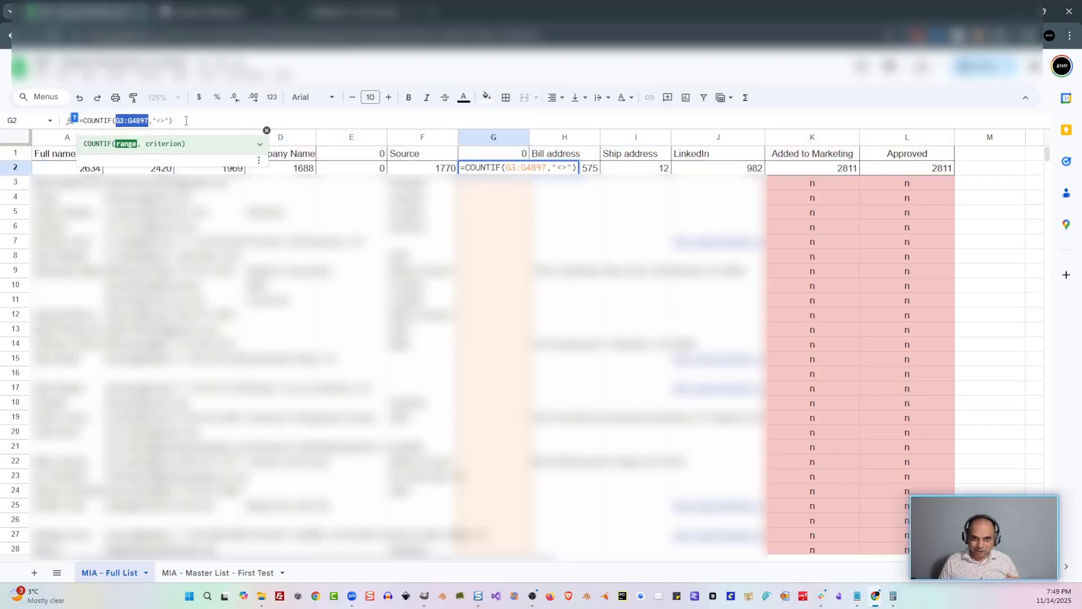
left_click_drag(156, 121, 165, 120)
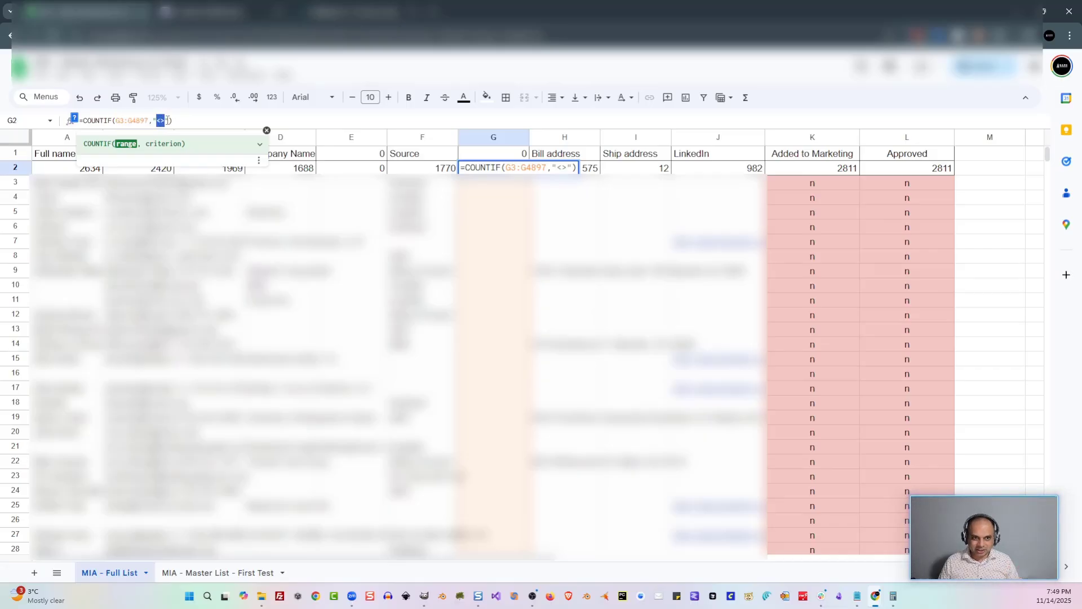
left_click(185, 120)
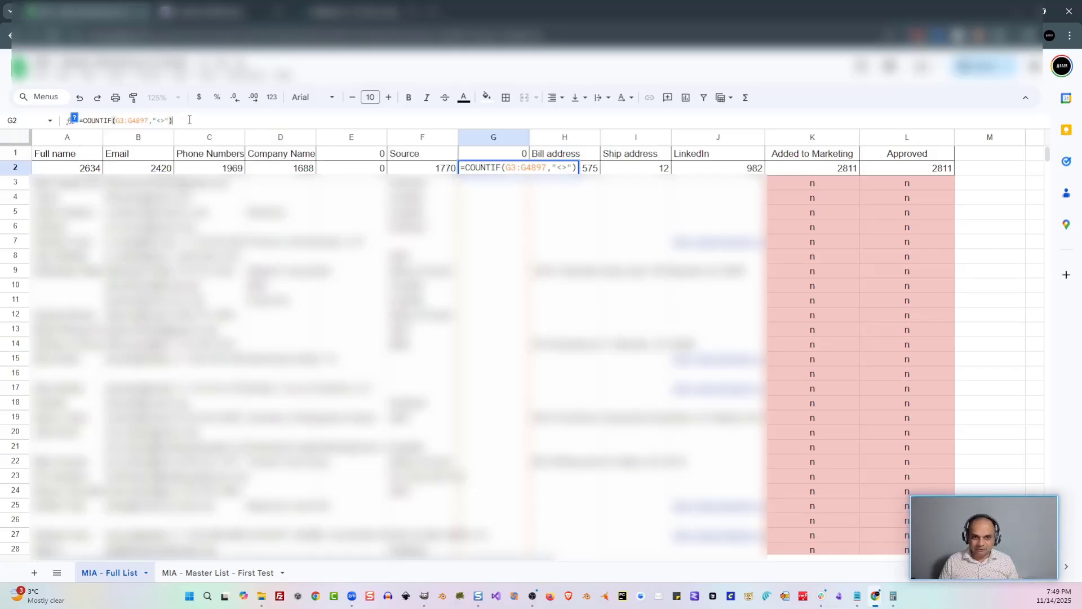
key("Return")
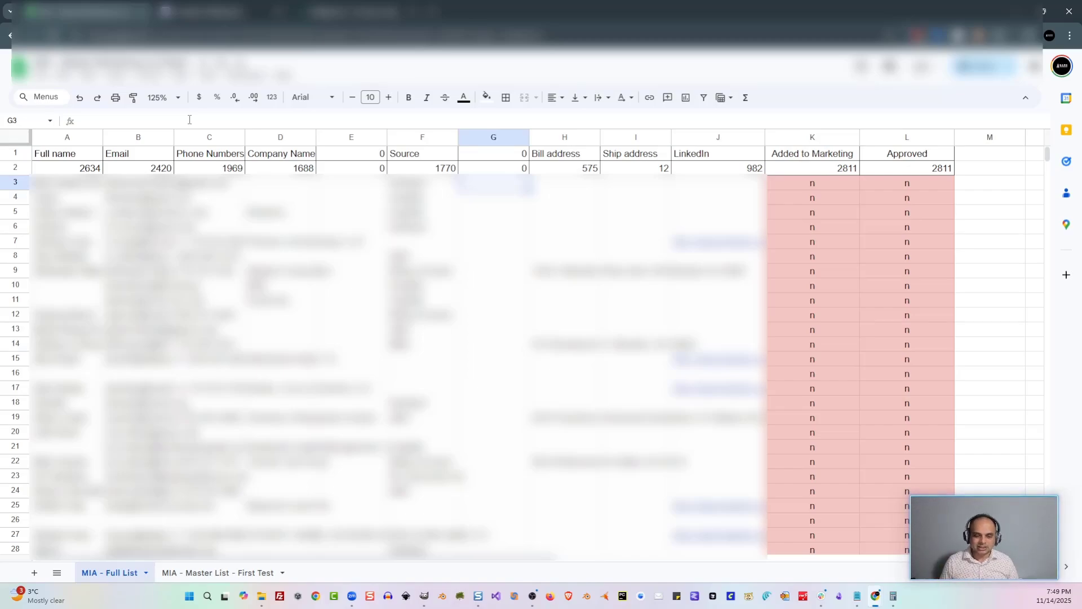
key("Up")
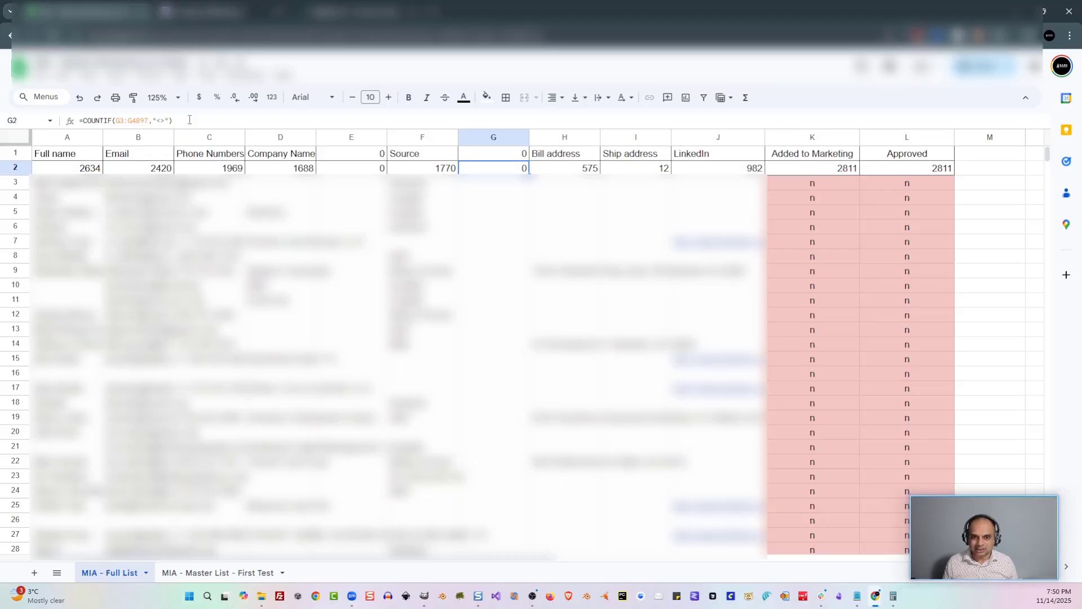
- Delete the two unnamed empty columns on either side of Source in the MIA - Full List sheet and clear the column selection
left_click(349, 135)
right_click(350, 134)
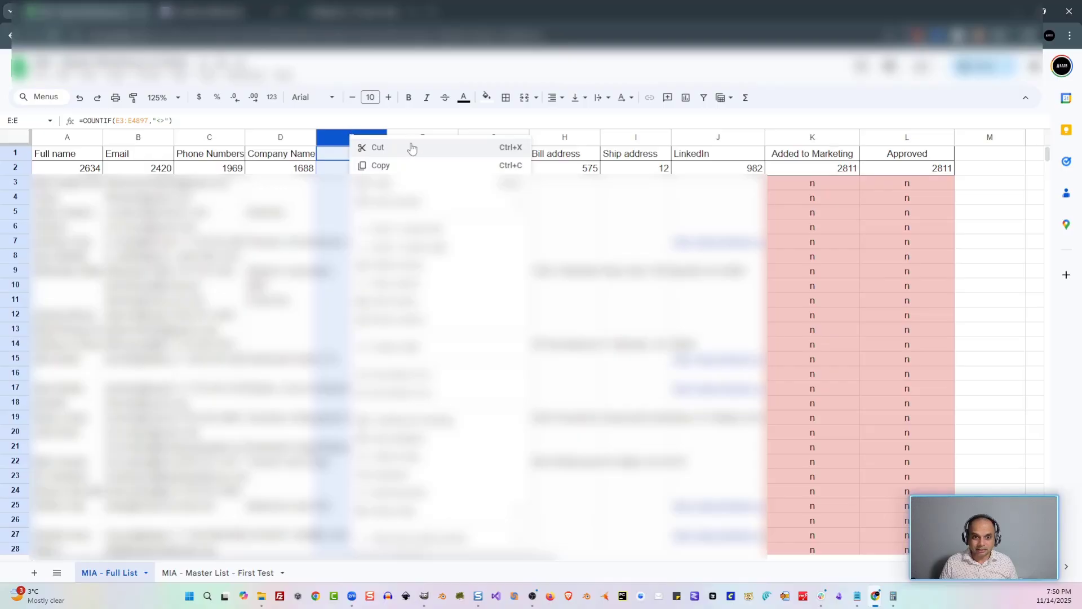
left_click(395, 265)
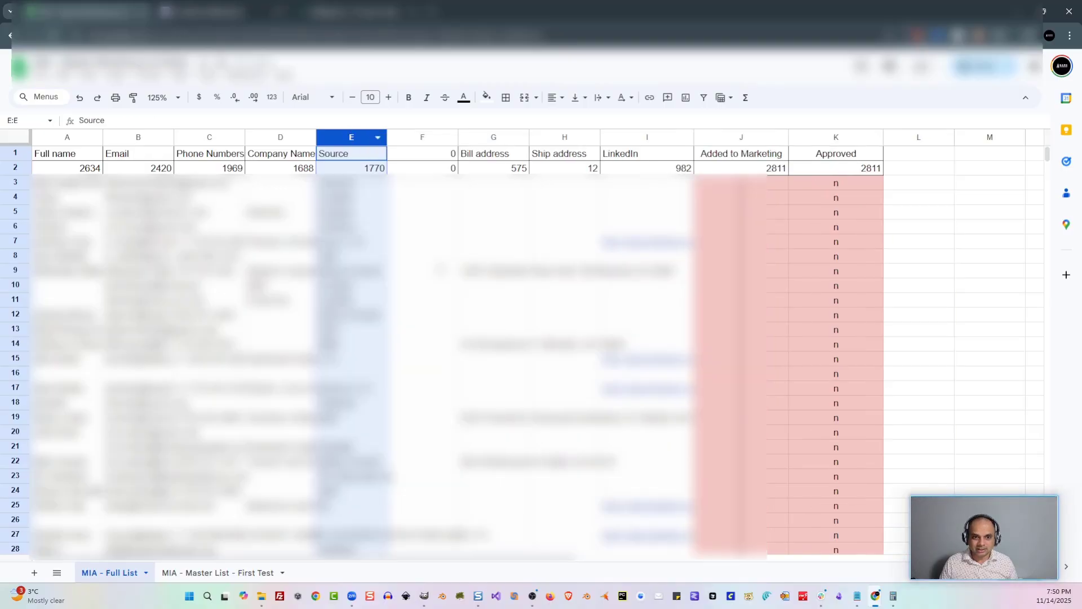
left_click(422, 134)
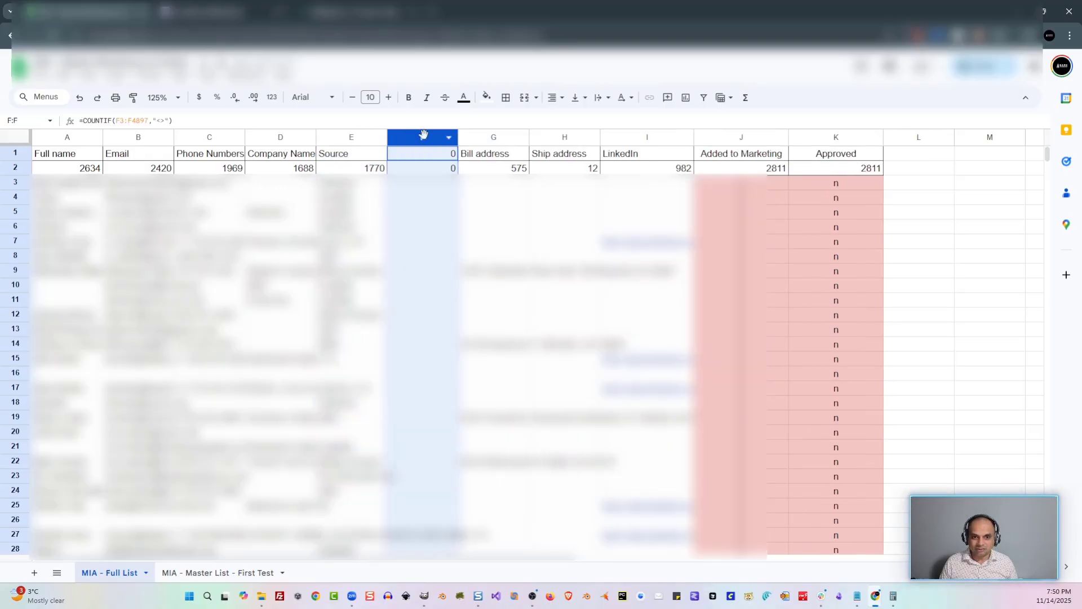
right_click(422, 134)
left_click(468, 265)
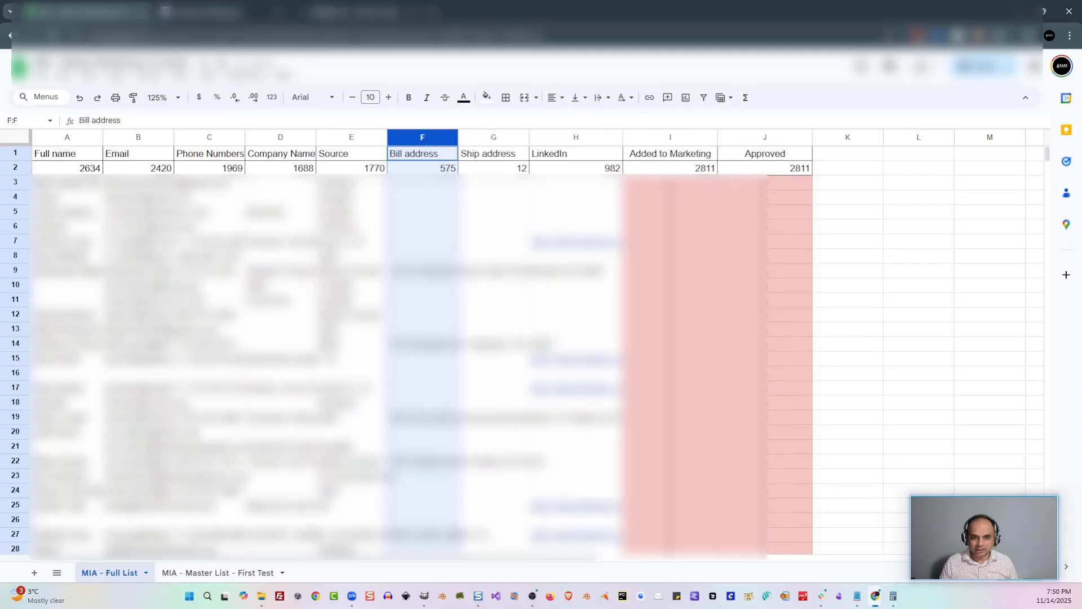
left_click(856, 158)
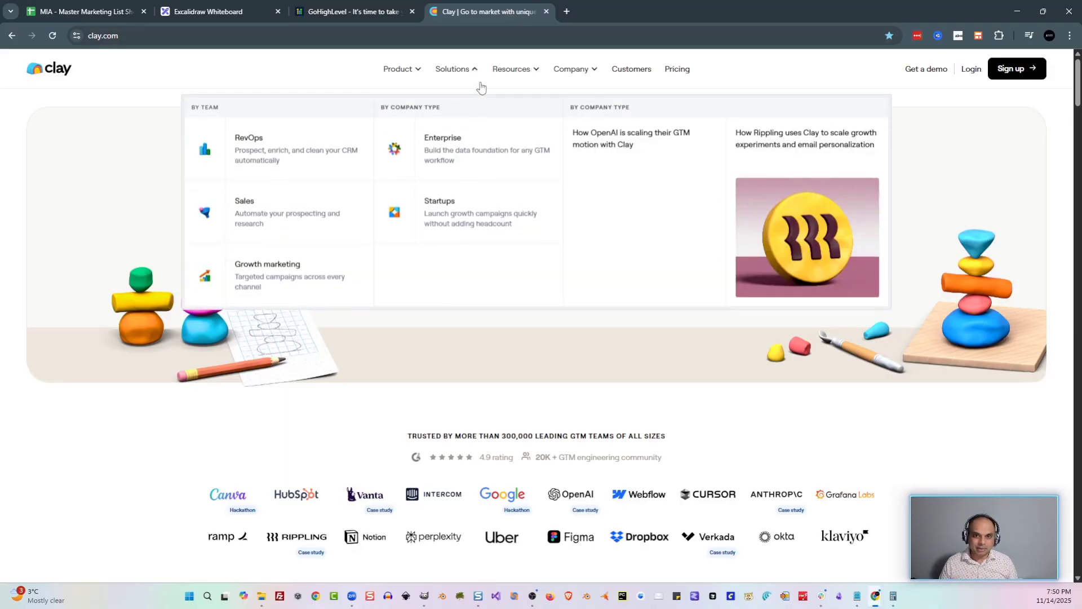
- Look over Clay's homepage, including its data enrichment section, and return to the master marketing list spreadsheet
scroll(208, 205, "down", 7)
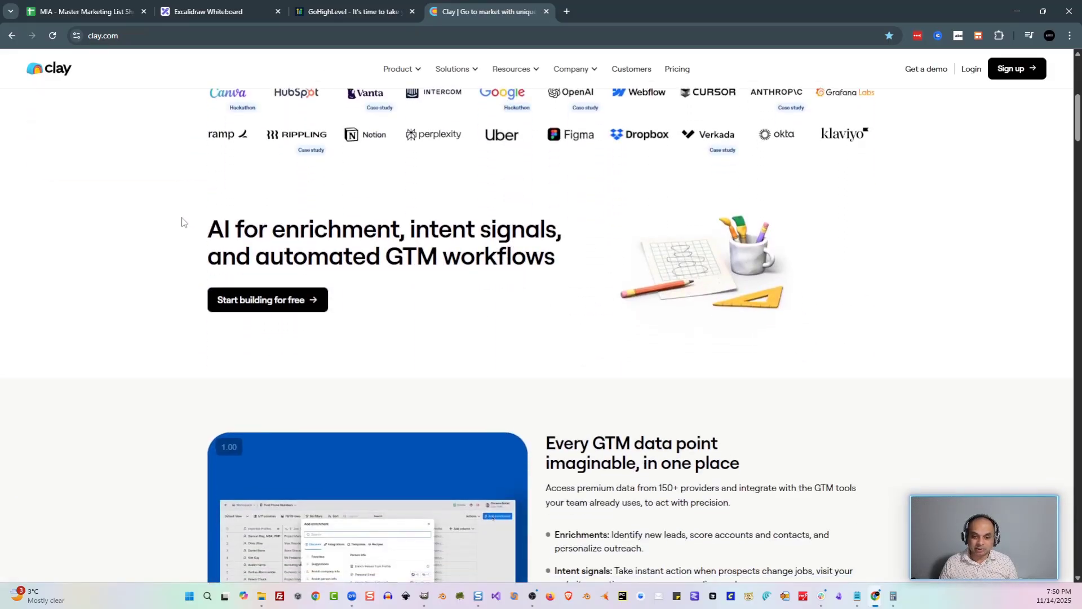
scroll(181, 220, "down", 4)
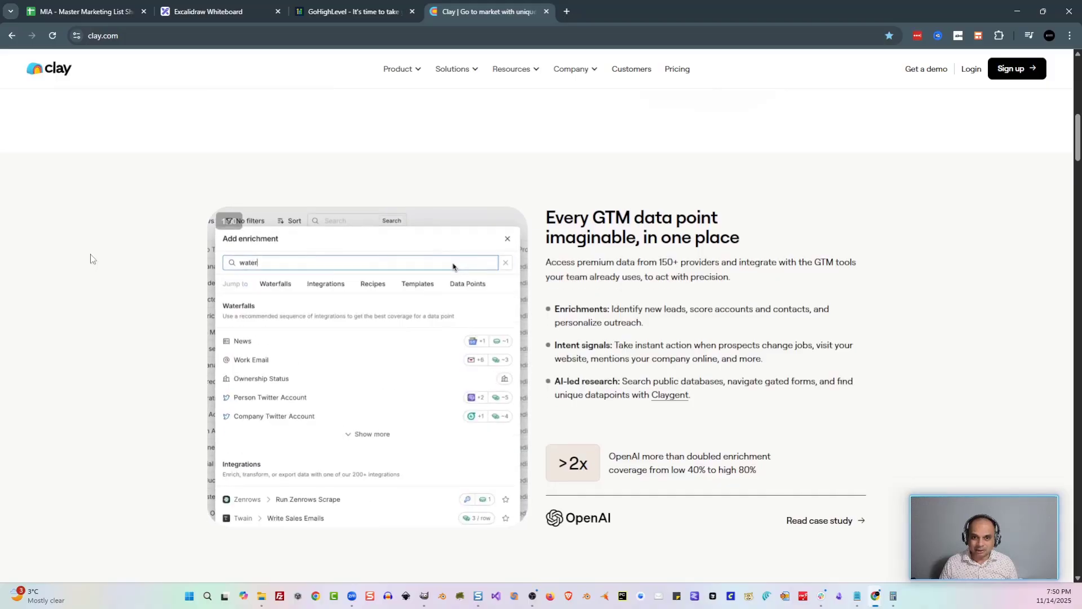
scroll(102, 256, "up", 12)
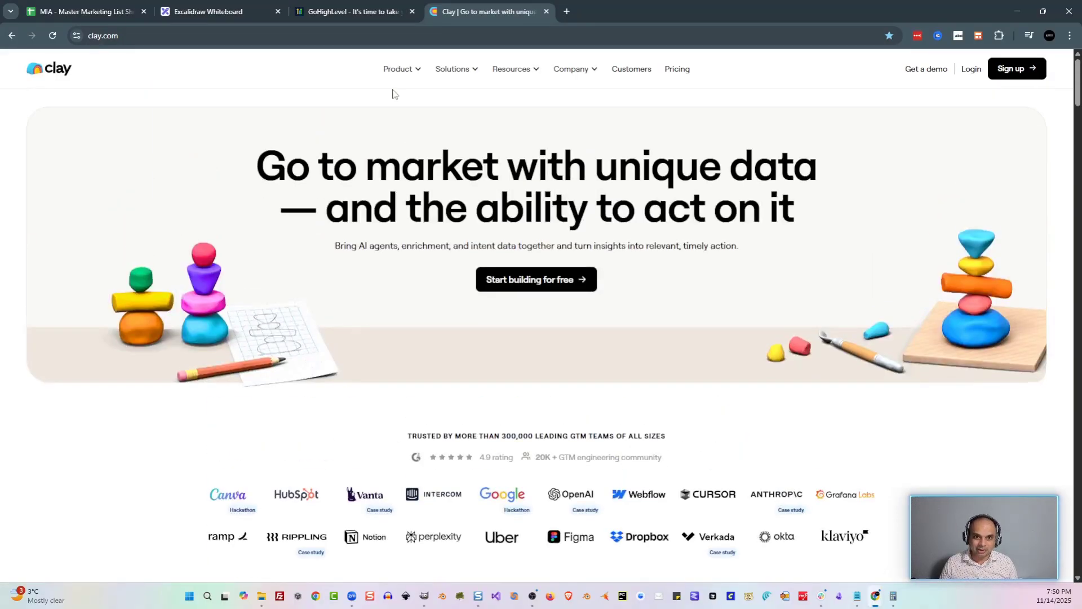
mouse_move(395, 78)
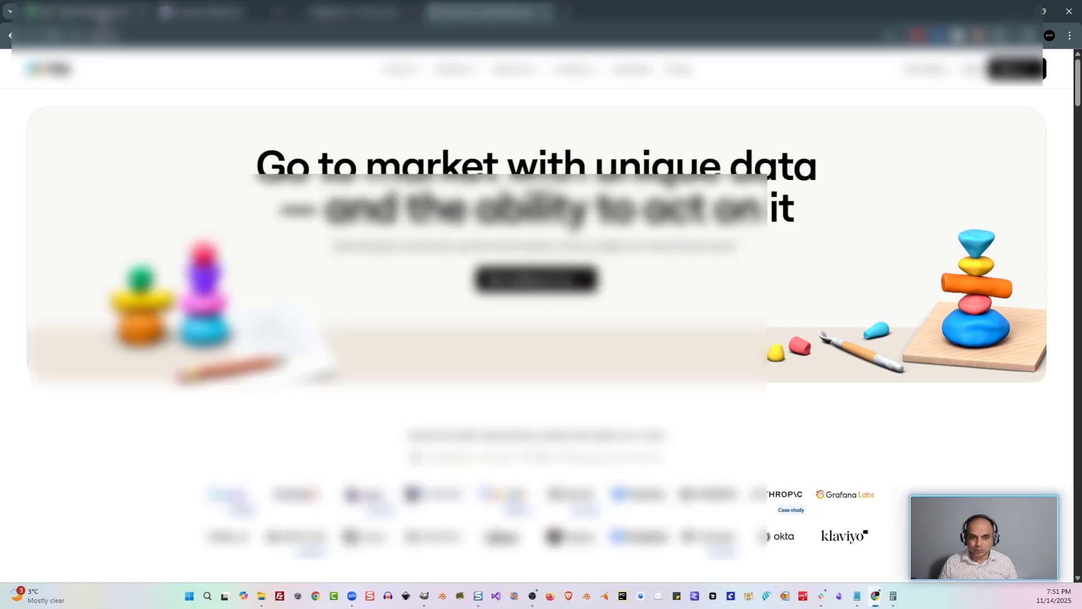
left_click(100, 16)
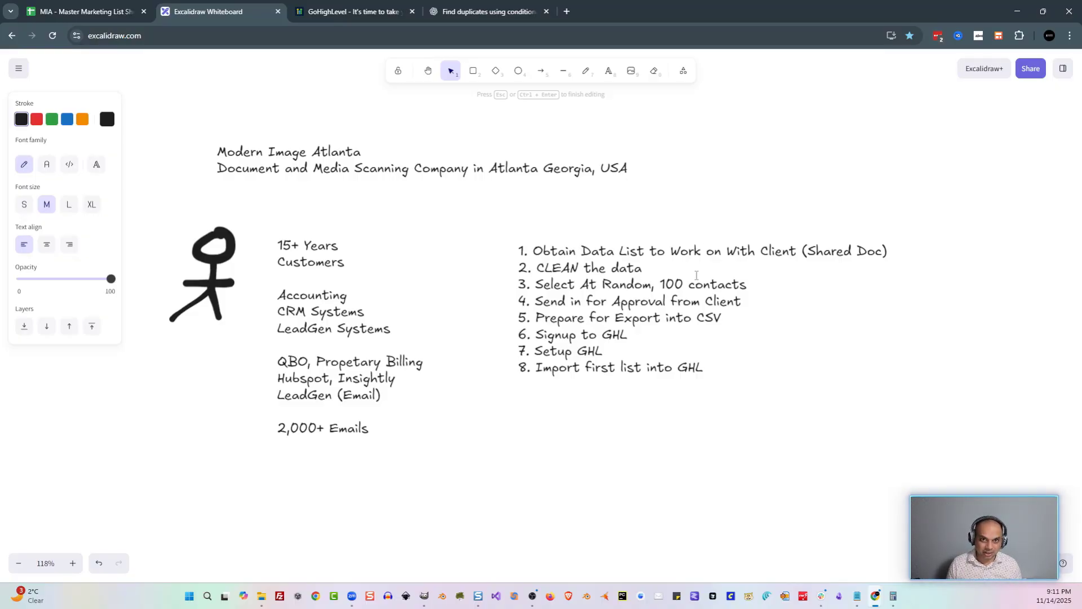
- Go through the whiteboard's numbered plan from client approval and CSV export to GHL signup, setup and first list import
left_click(751, 303)
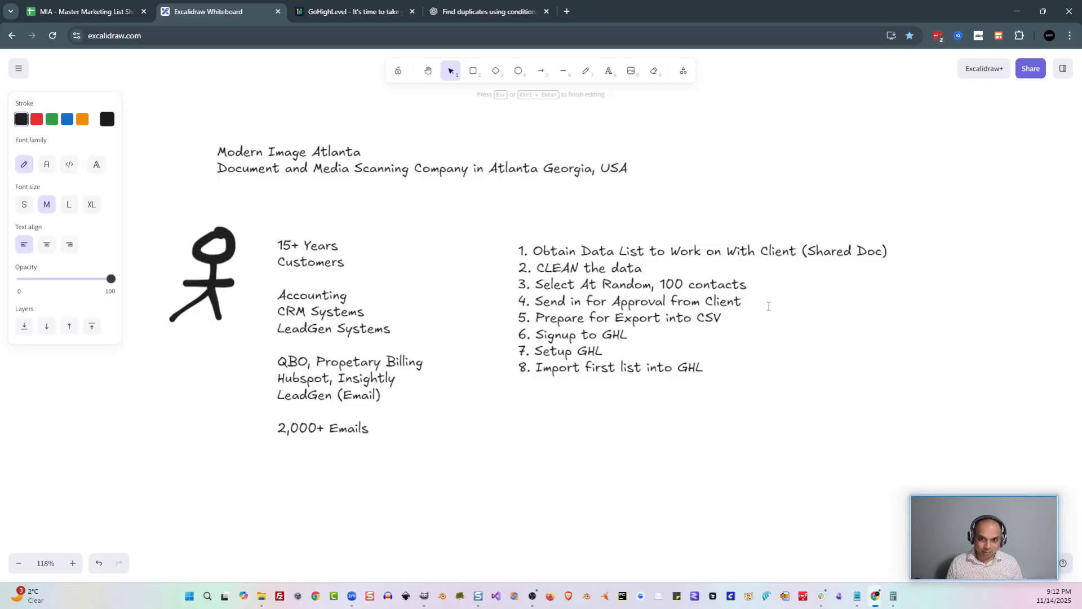
left_click(718, 335)
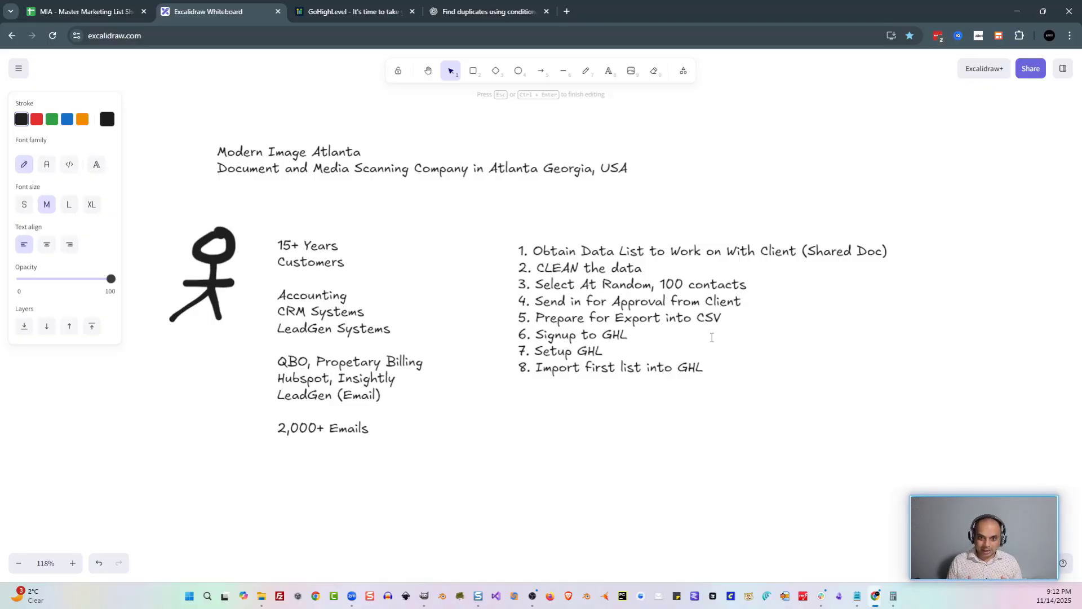
left_click(679, 353)
left_click(716, 366)
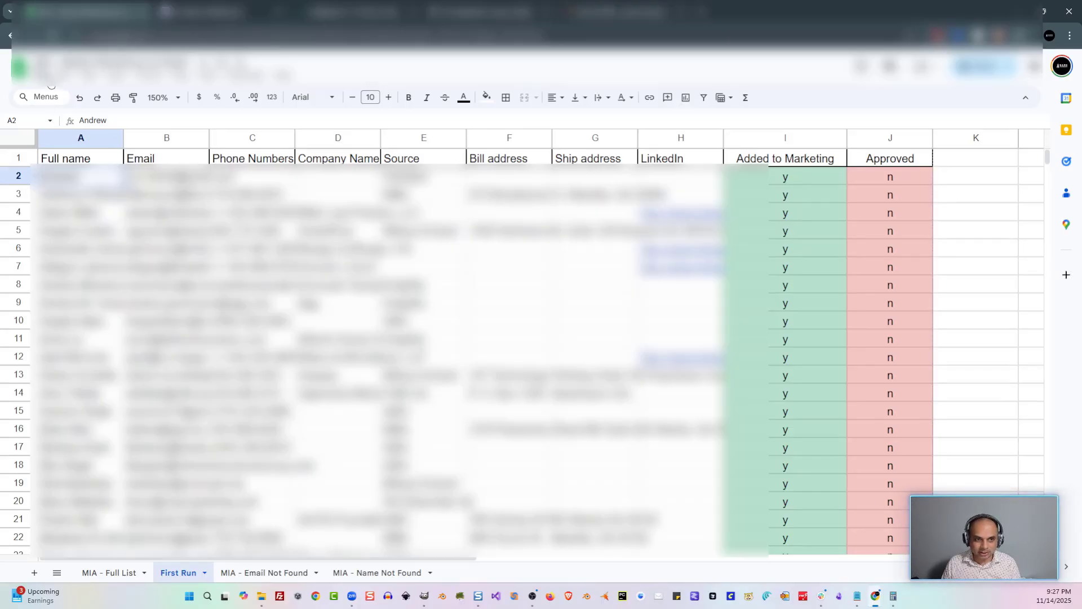
- Bring up the download format choices for exporting the First Run sheet
left_click(51, 86)
mouse_move(70, 213)
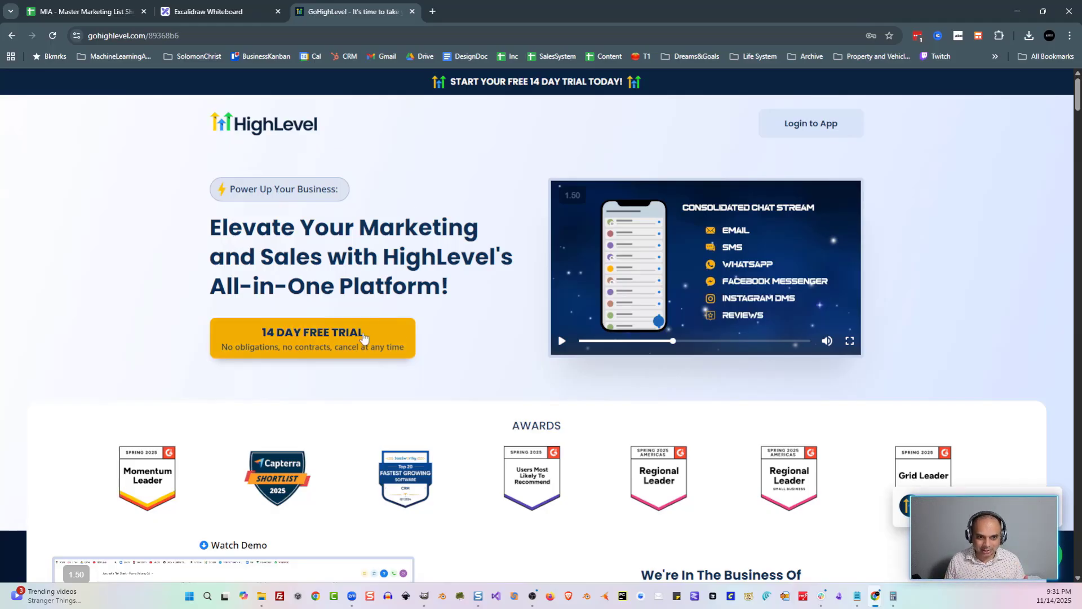
- Open HighLevel's 14-day free trial sign-up form and go over its company name field and Trial Details stage
left_click(363, 338)
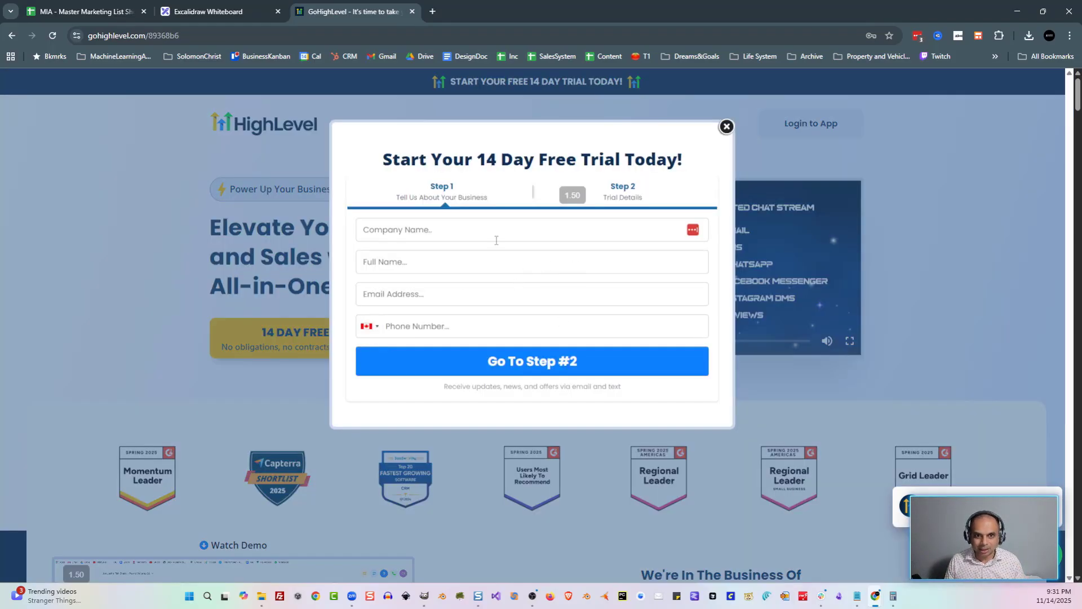
left_click(612, 235)
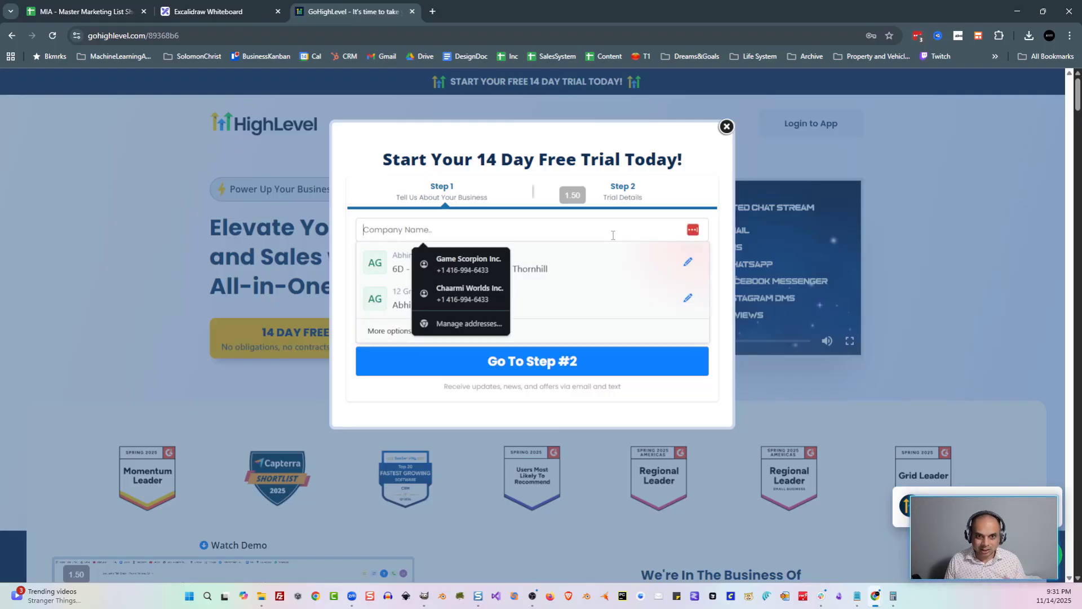
left_click(673, 203)
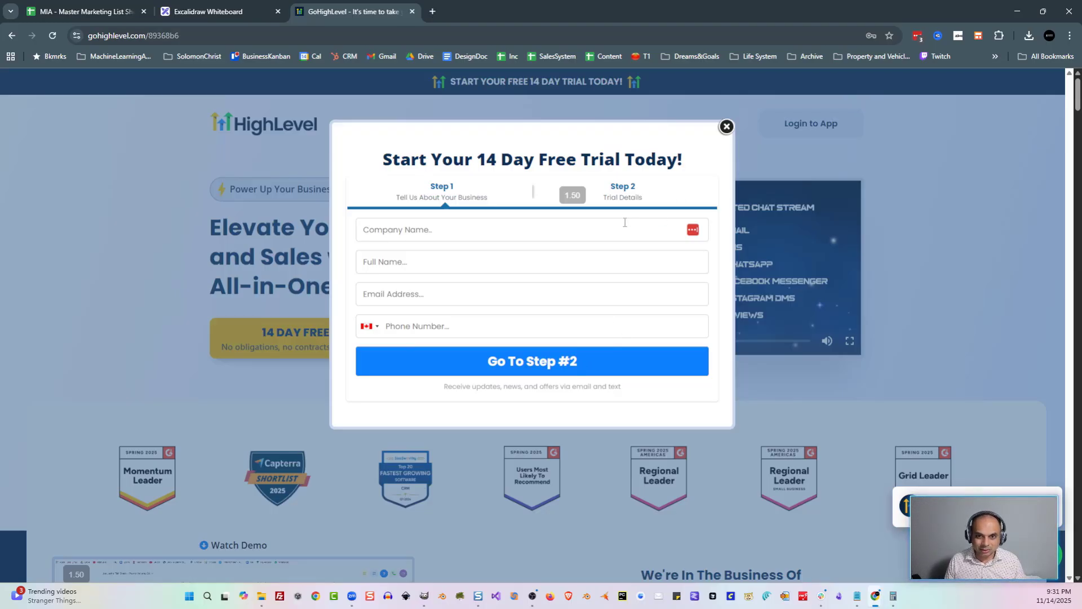
left_click(631, 194)
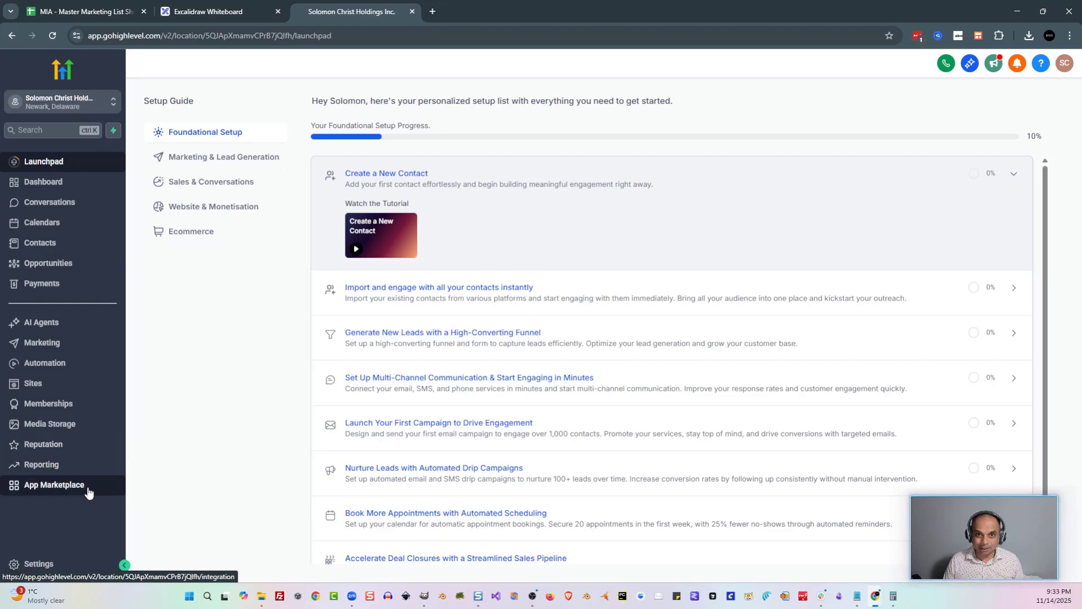
- Open the HighLevel account's settings at the Business Profile page
left_click(55, 573)
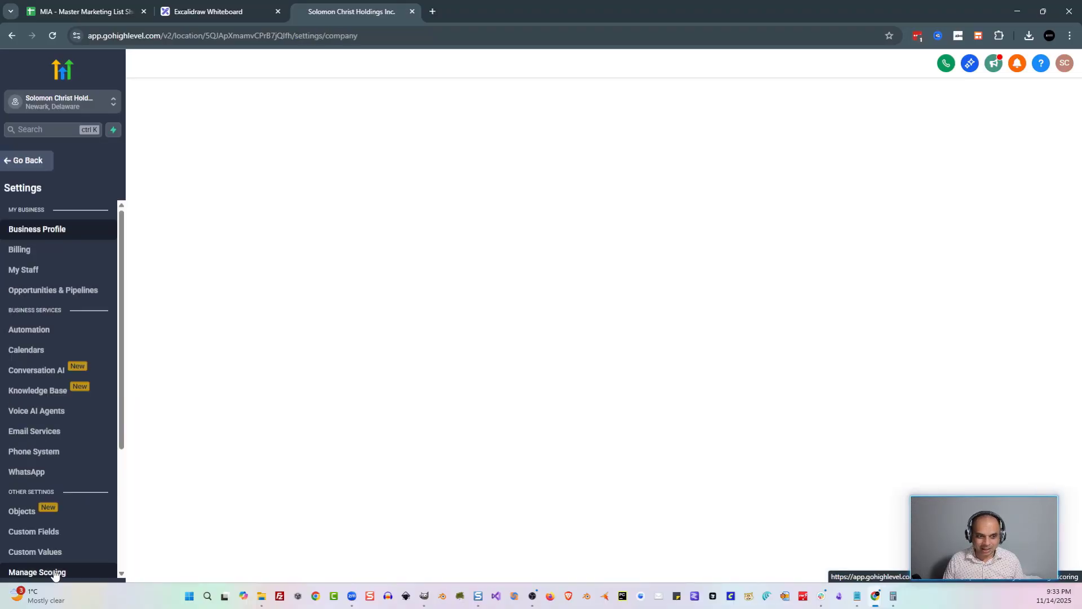